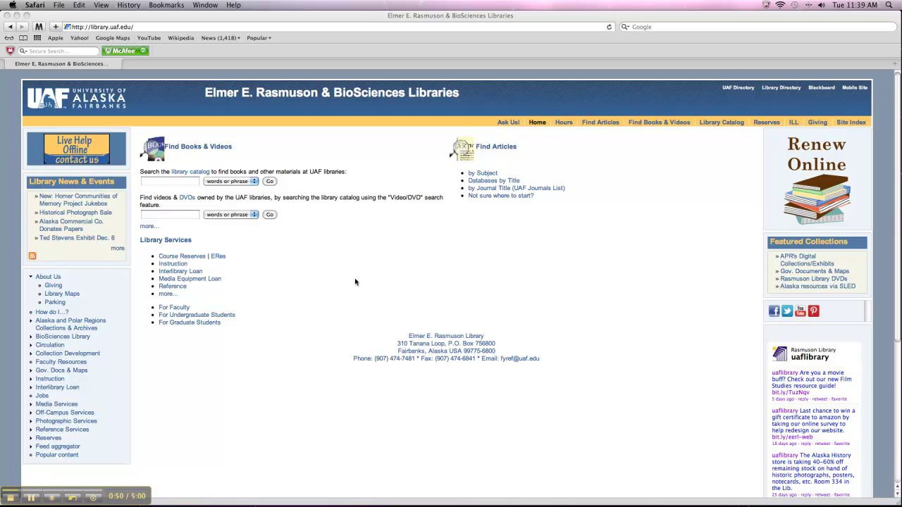
- Go from Databases by Title through the R listing to the RefWorks login page
{"action": "left_click", "coordinate": [488, 183]}
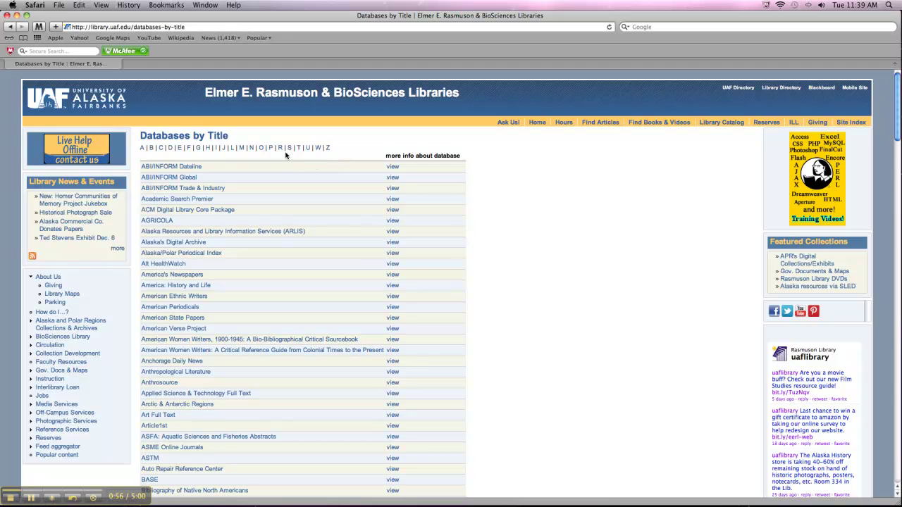
{"action": "left_click", "coordinate": [280, 148]}
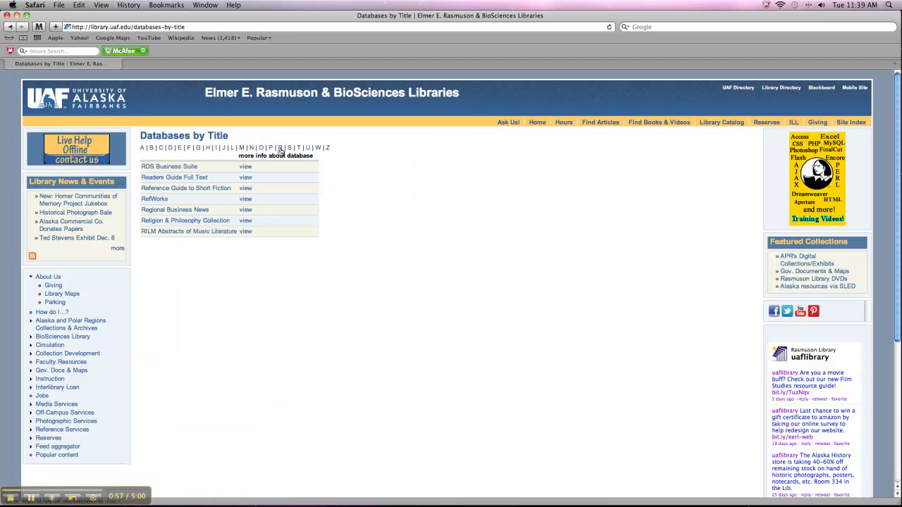
{"action": "left_click", "coordinate": [155, 201]}
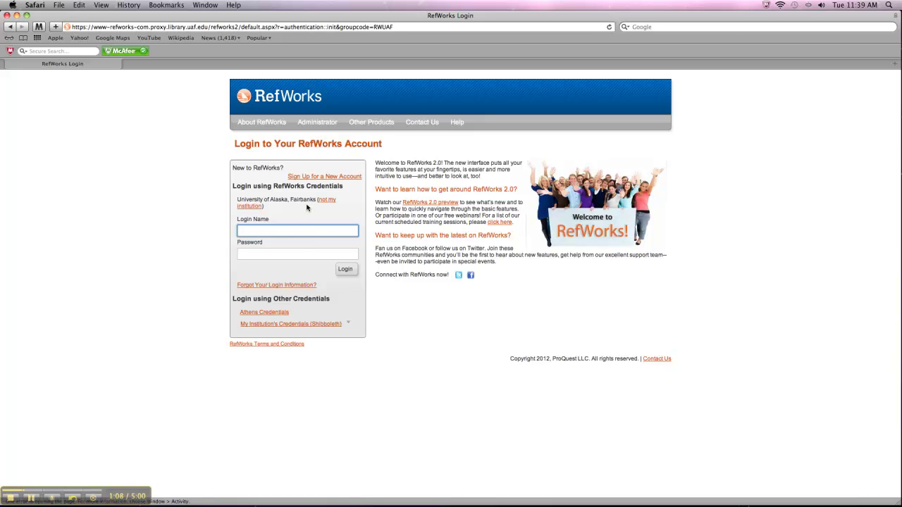
{"action": "left_click", "coordinate": [310, 177]}
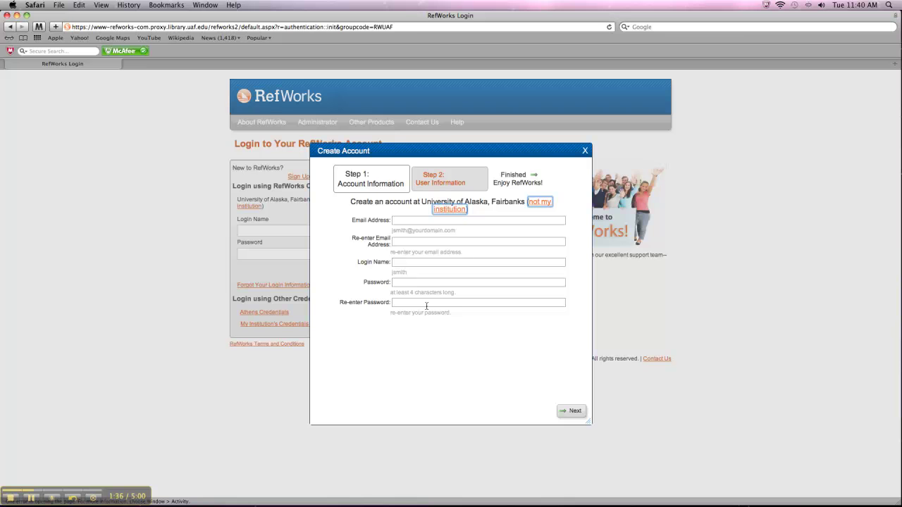
- Dismiss the sign-up form and log in with the account's login name and password
{"action": "left_click", "coordinate": [585, 152]}
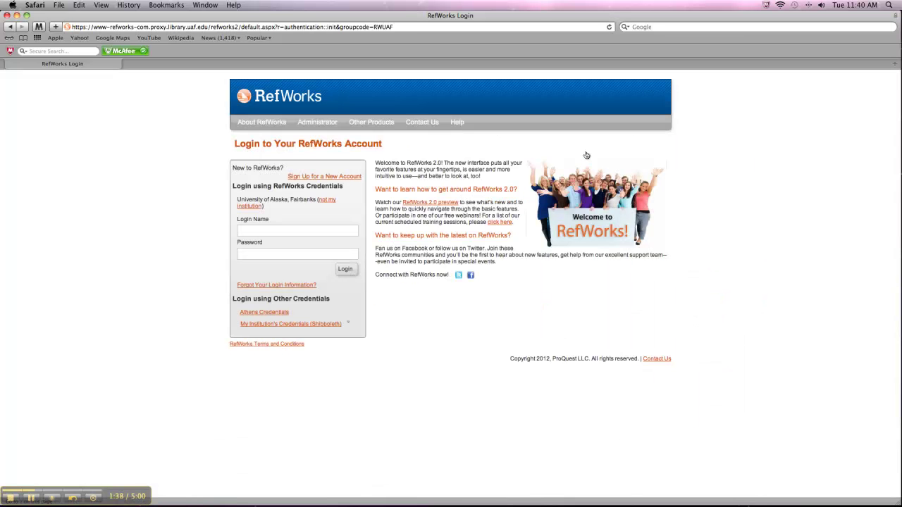
{"action": "left_click", "coordinate": [319, 230]}
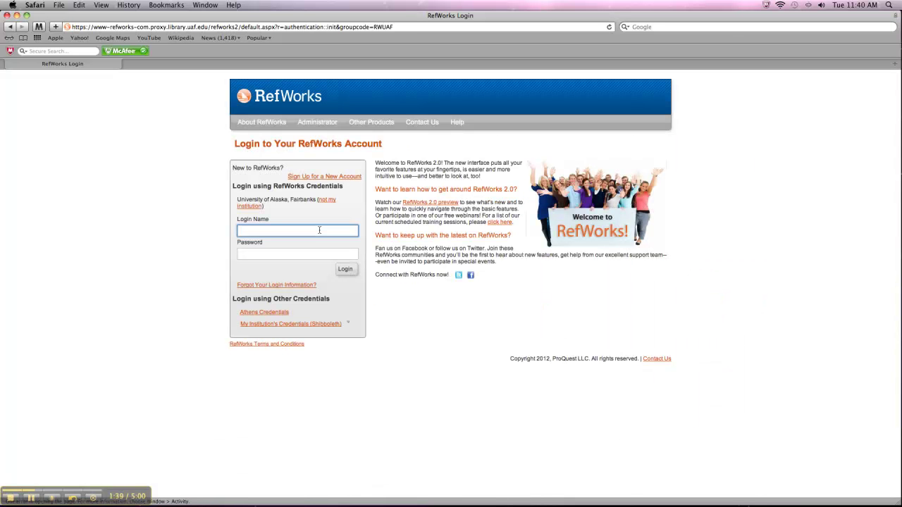
{"action": "key", "text": "Tab"}
{"action": "type", "text": "•••"}
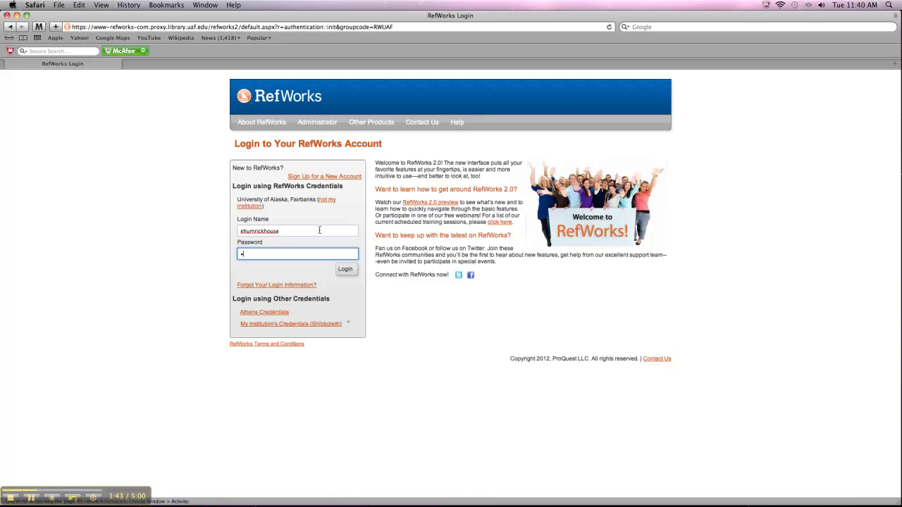
{"action": "type", "text": "•••••••"}
{"action": "key", "text": "Return"}
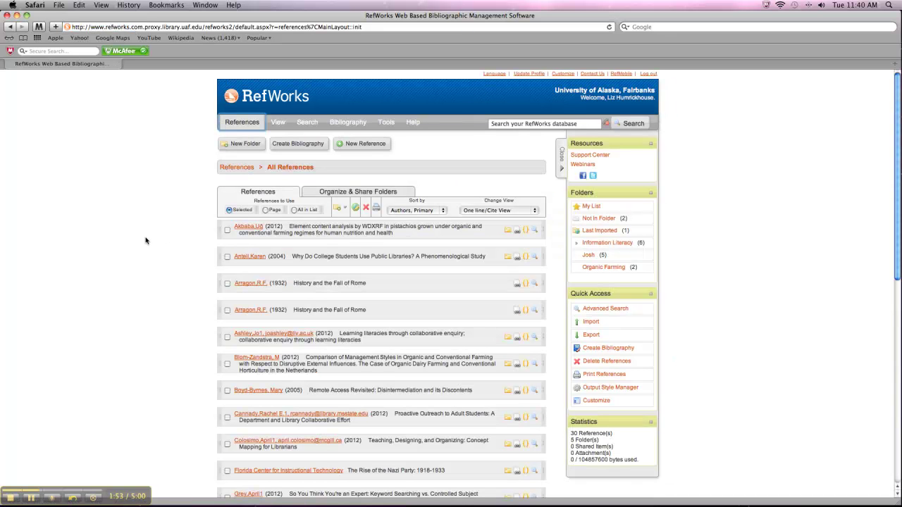
- Scroll through the 30 references in All References and back to the top
{"action": "scroll", "coordinate": [160, 240], "scroll_direction": "down", "scroll_amount": 2}
{"action": "scroll", "coordinate": [161, 240], "scroll_direction": "down", "scroll_amount": 6}
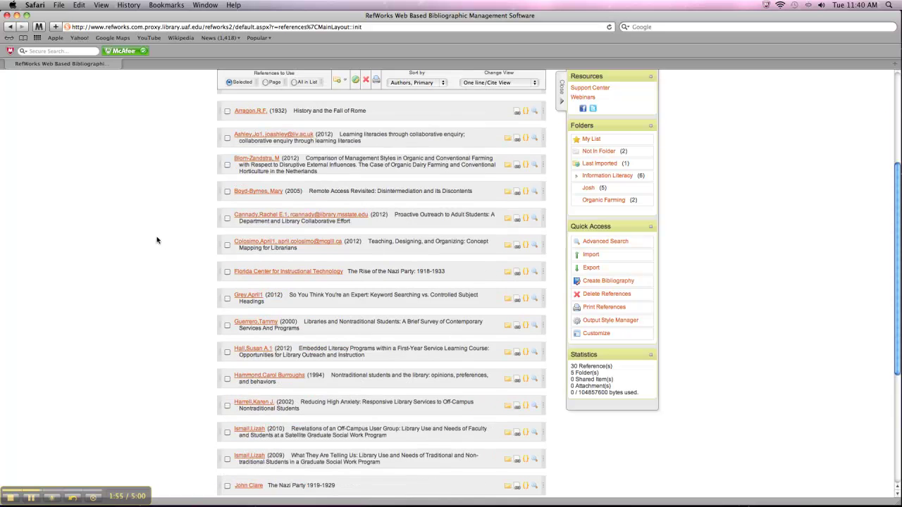
{"action": "scroll", "coordinate": [208, 267], "scroll_direction": "down", "scroll_amount": 4}
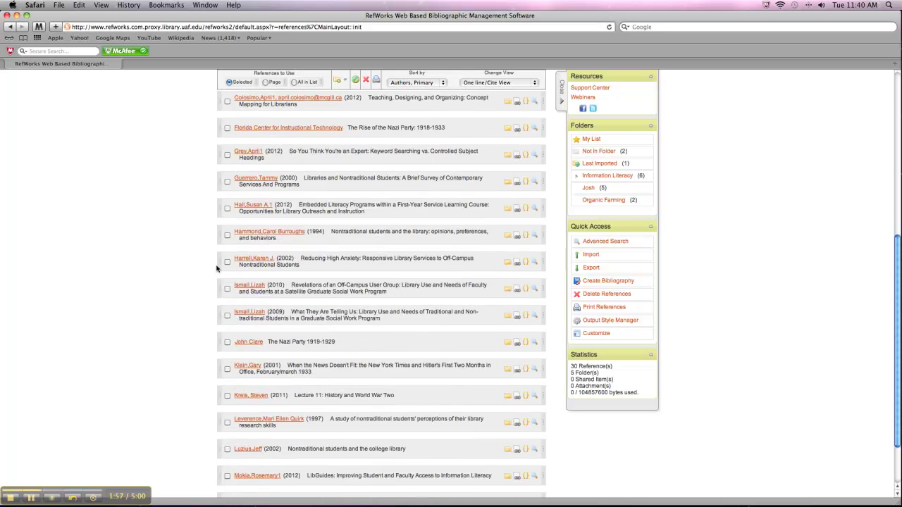
{"action": "scroll", "coordinate": [205, 284], "scroll_direction": "up", "scroll_amount": 12}
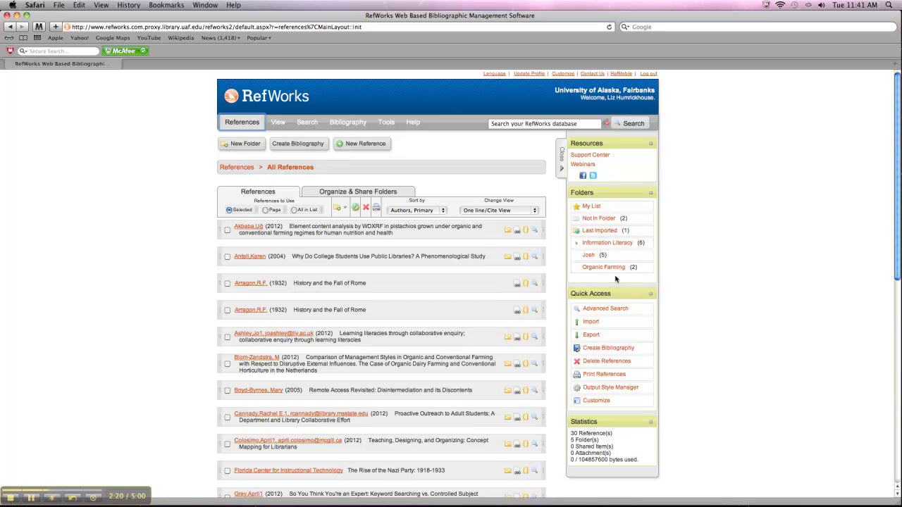
- Expand Information Literacy and open Adult IL Instruction to browse its 15 references
{"action": "left_click", "coordinate": [619, 244]}
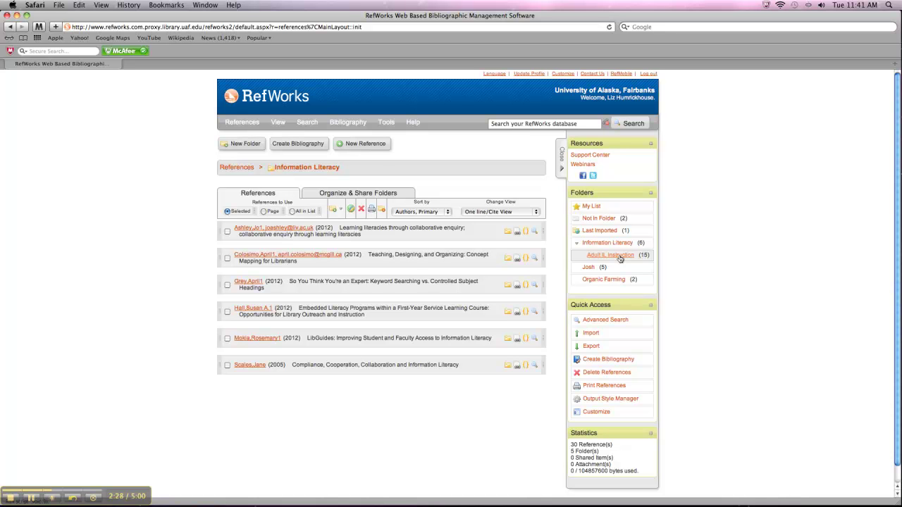
{"action": "left_click", "coordinate": [619, 258]}
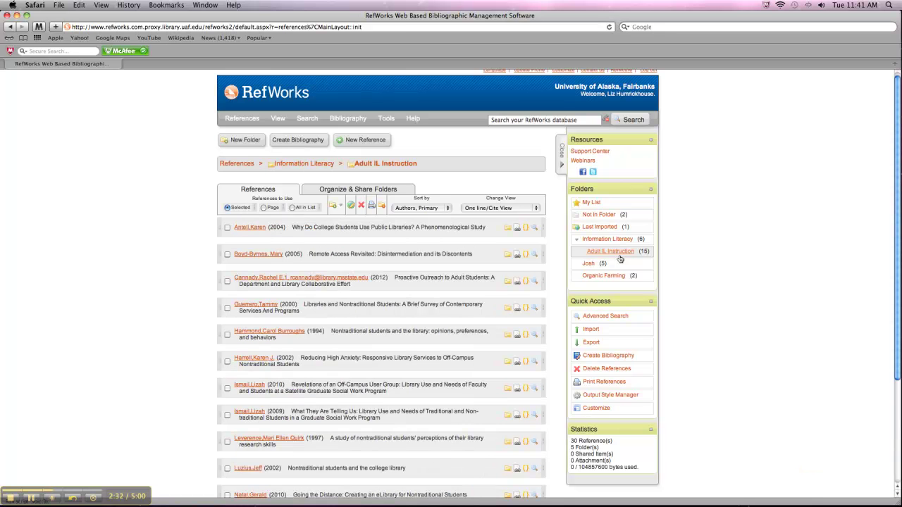
{"action": "scroll", "coordinate": [372, 224], "scroll_direction": "down", "scroll_amount": 5}
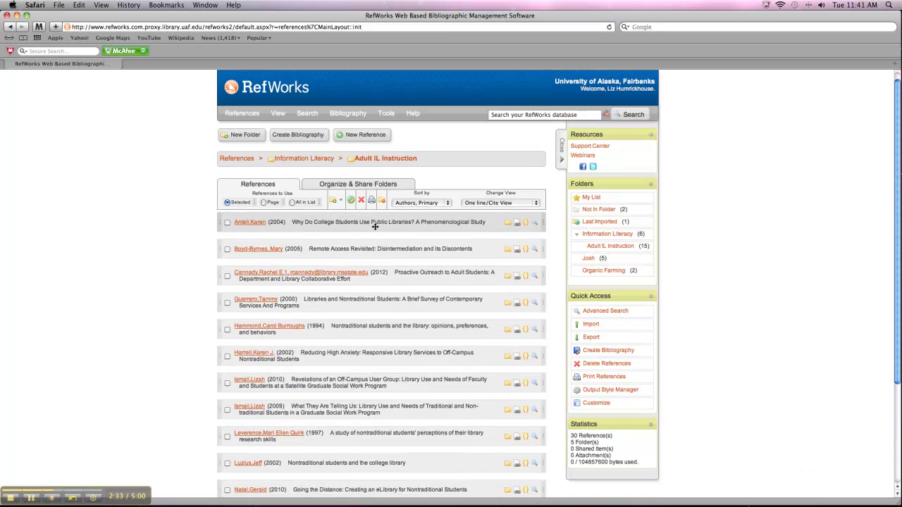
{"action": "scroll", "coordinate": [374, 228], "scroll_direction": "down", "scroll_amount": 1}
{"action": "scroll", "coordinate": [374, 228], "scroll_direction": "up", "scroll_amount": 1}
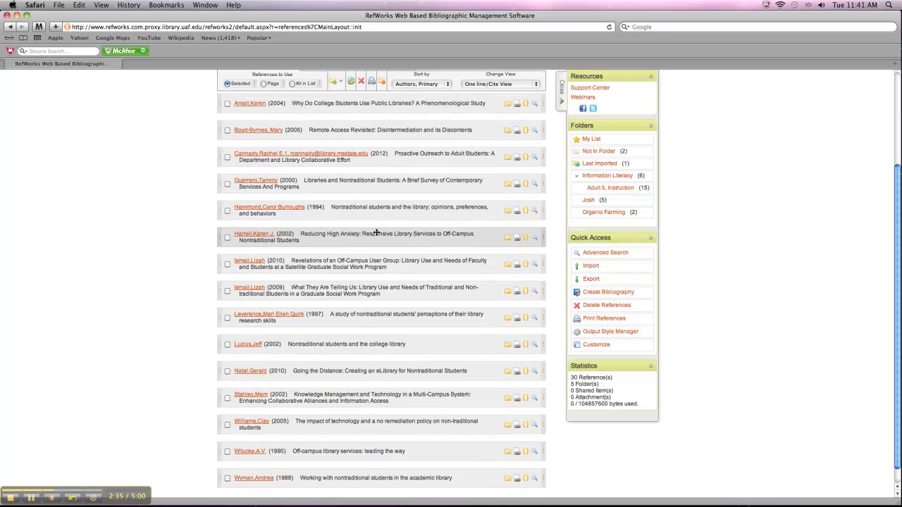
{"action": "scroll", "coordinate": [375, 236], "scroll_direction": "up", "scroll_amount": 5}
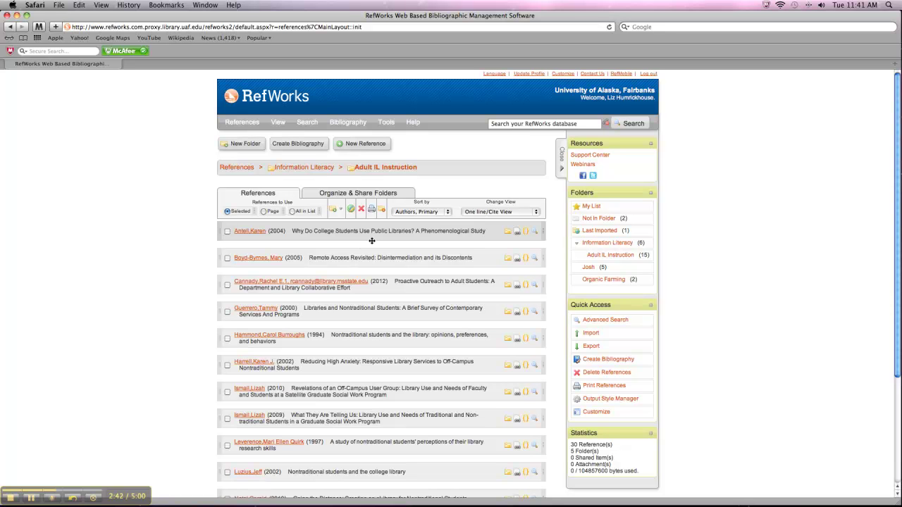
- Set up a bibliography in MLA 7th Edition, HTML format, limited to the Adult IL Instruction folder
{"action": "left_click", "coordinate": [309, 144]}
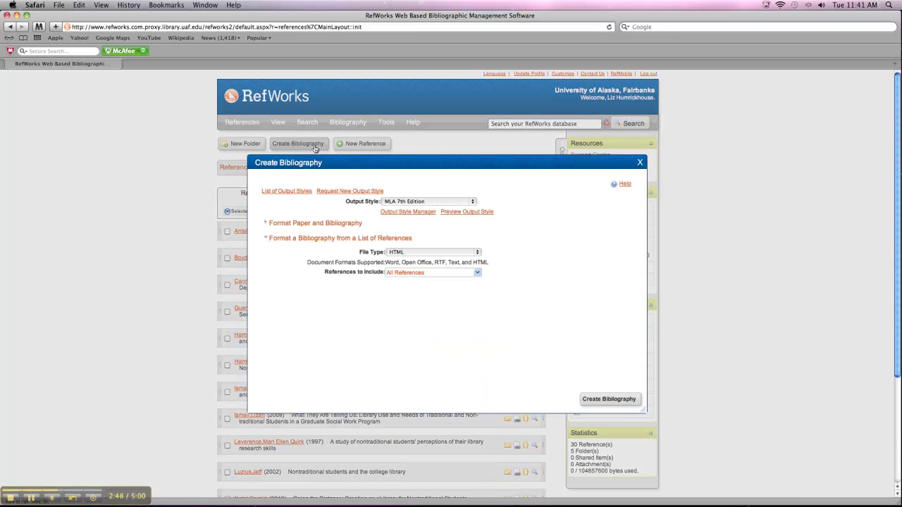
{"action": "left_click", "coordinate": [443, 203]}
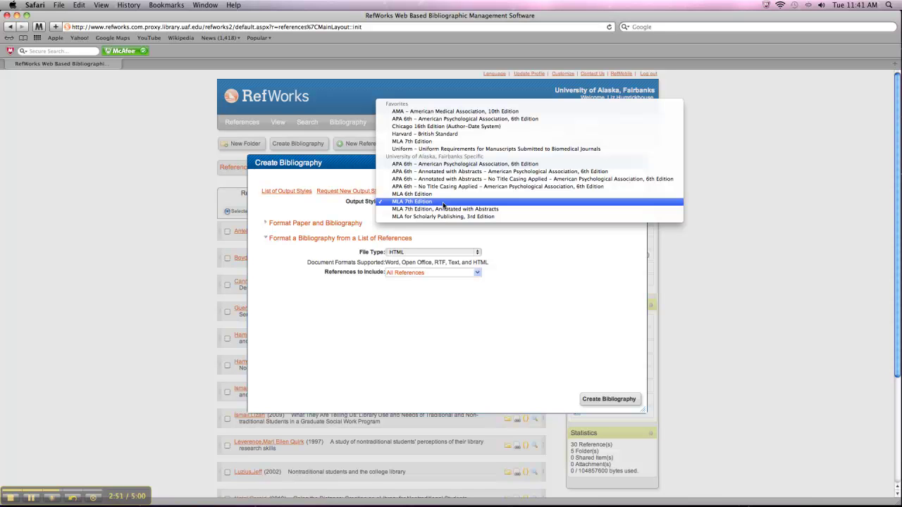
{"action": "left_click", "coordinate": [443, 203]}
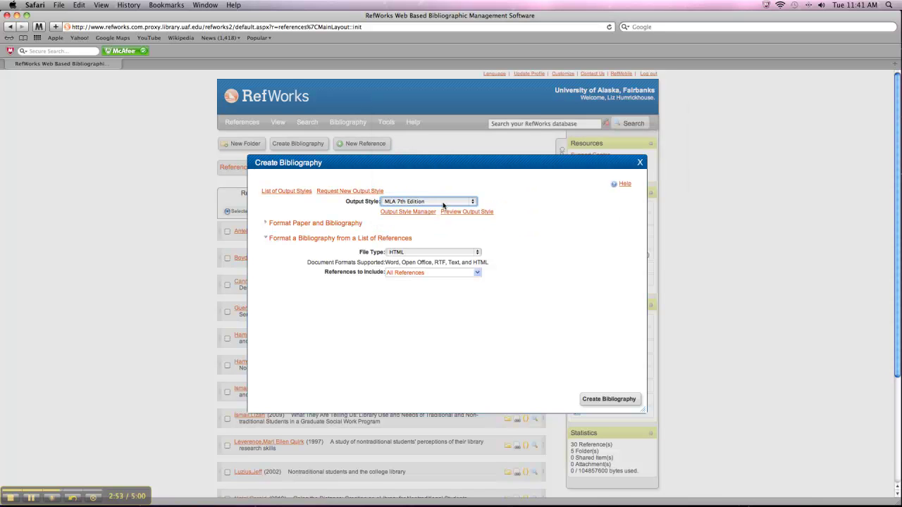
{"action": "left_click", "coordinate": [461, 253]}
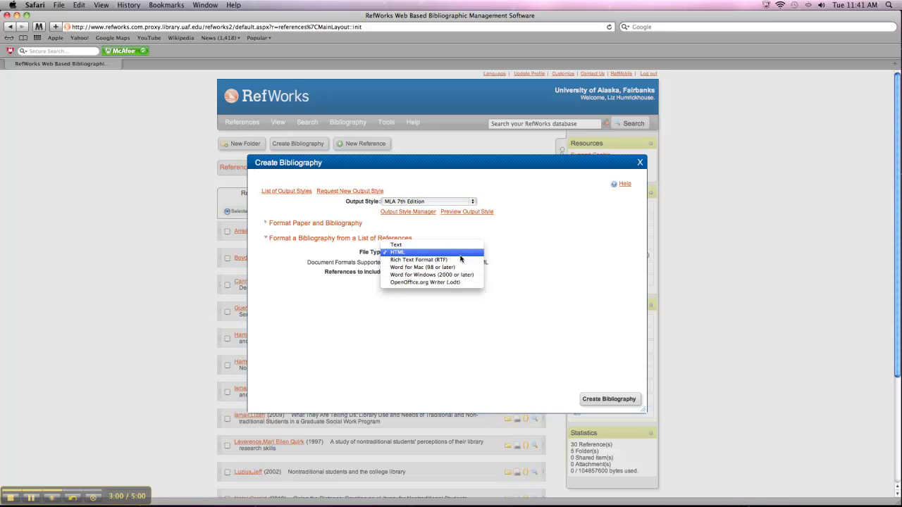
{"action": "left_click", "coordinate": [460, 256]}
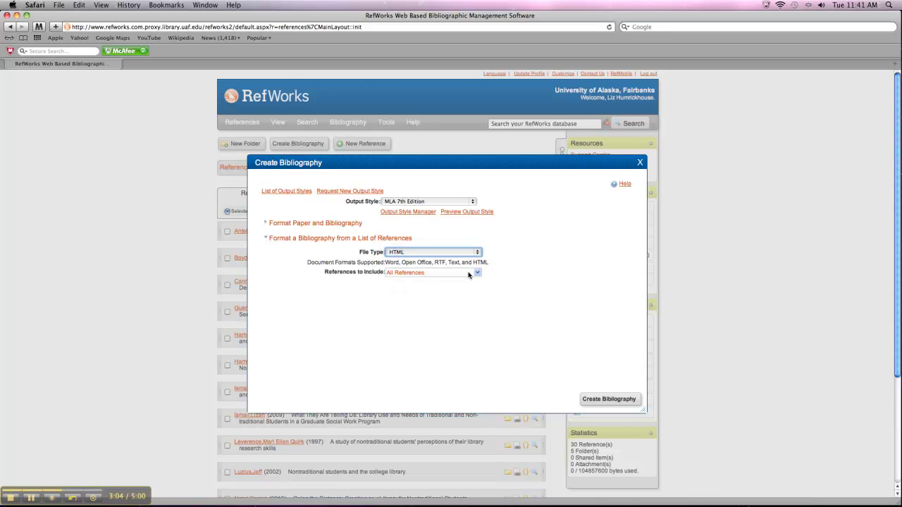
{"action": "left_click", "coordinate": [469, 275]}
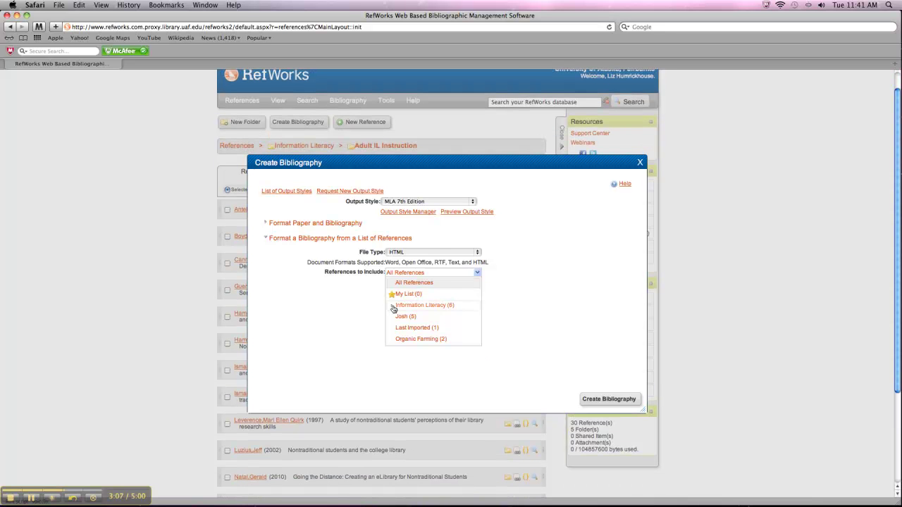
{"action": "left_click", "coordinate": [392, 306]}
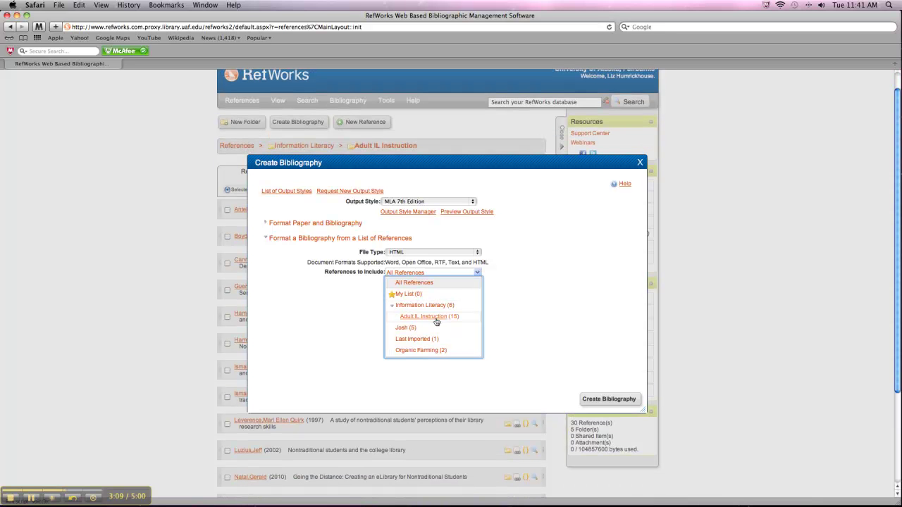
{"action": "left_click", "coordinate": [435, 317]}
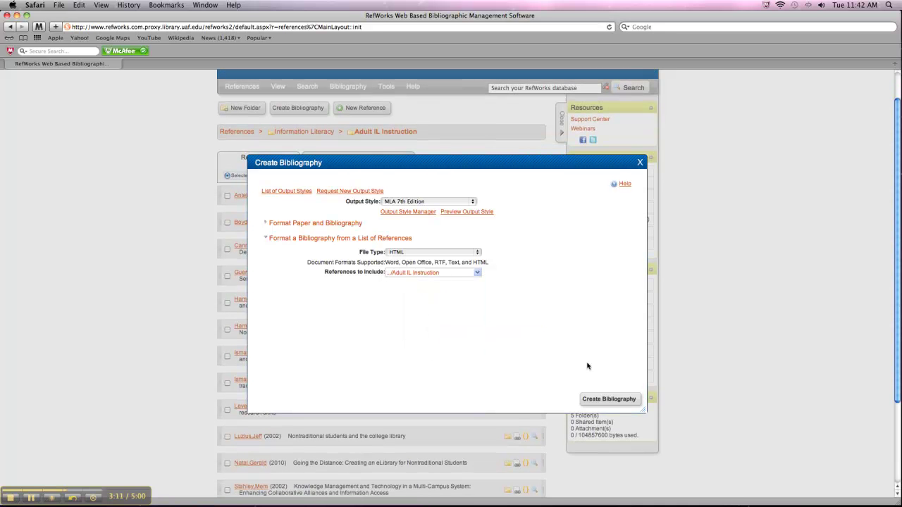
- Generate the bibliography and open the resulting HTML Works Cited file
{"action": "left_click", "coordinate": [627, 400]}
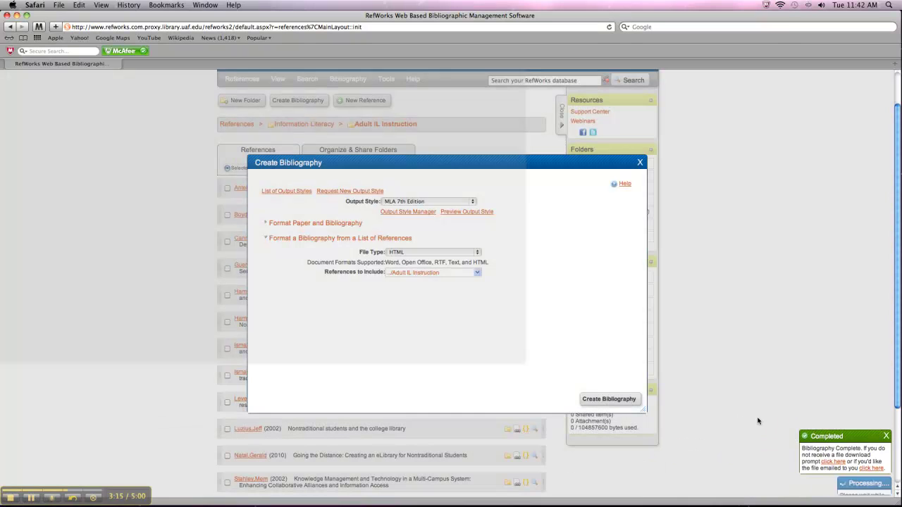
{"action": "left_click", "coordinate": [834, 484]}
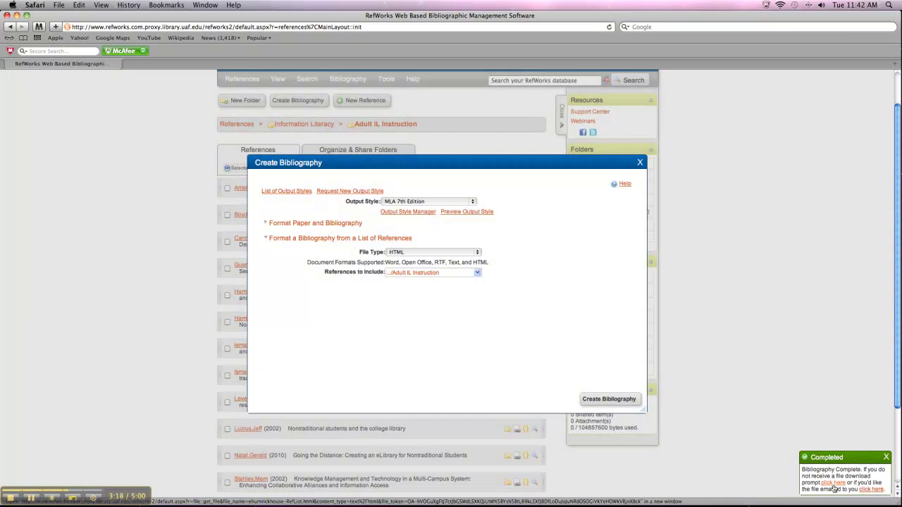